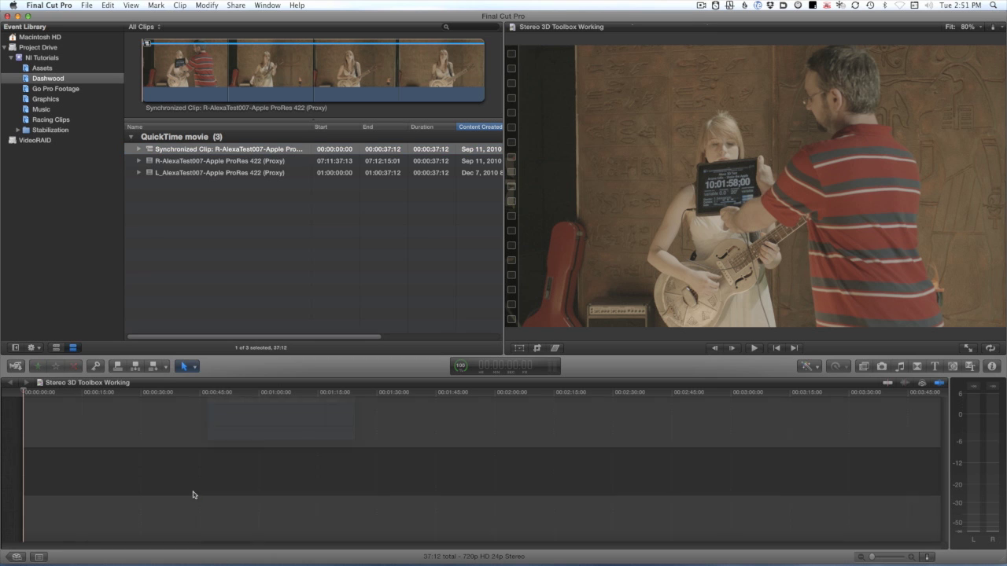
# Add the synchronized R-AlexaTest007 clip to the empty timeline and rename it Scene 1.
pyautogui.click(62, 474)
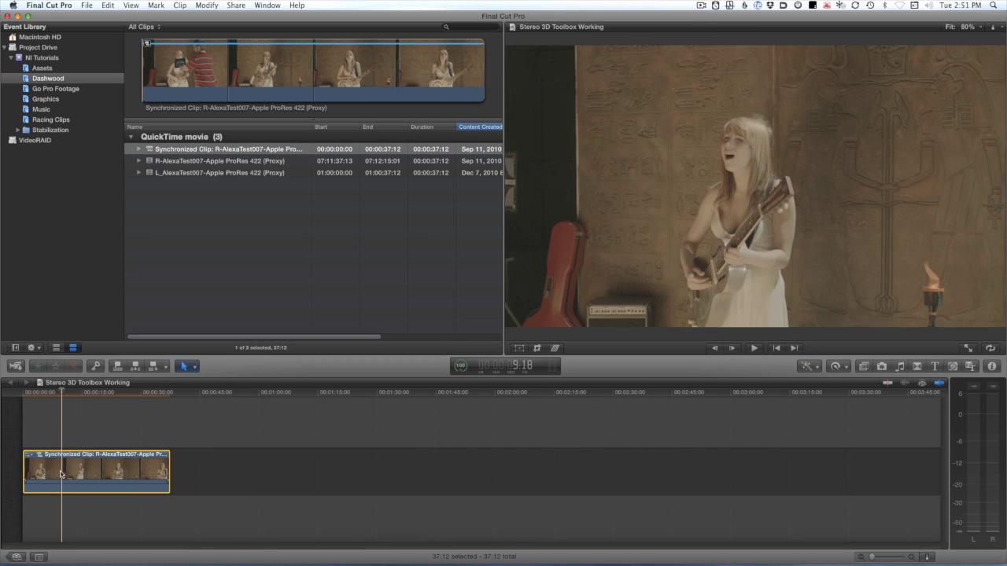
pyautogui.hotkey('shift', 'z')
pyautogui.moveTo(300, 396); pyautogui.dragTo(479, 397)
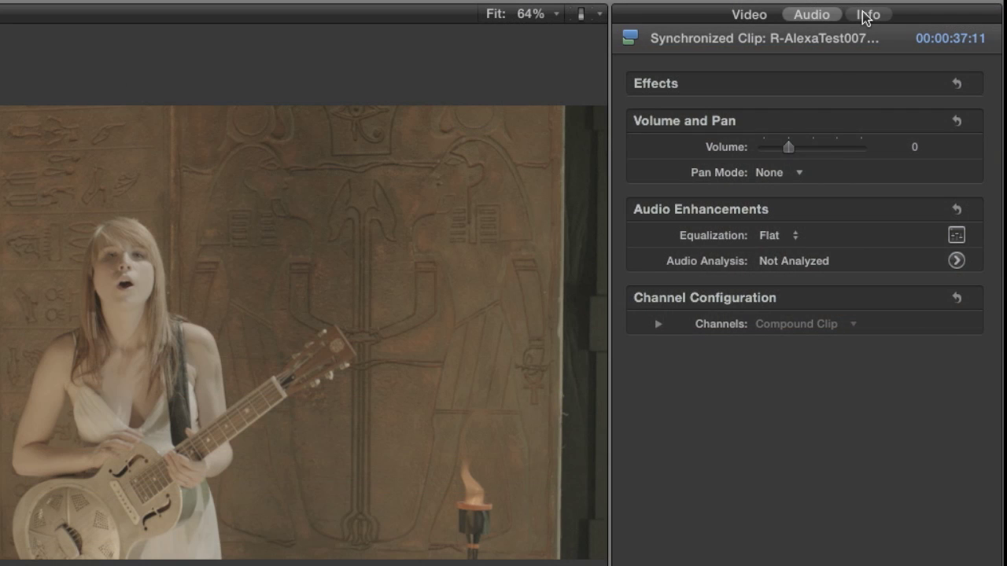
pyautogui.click(866, 15)
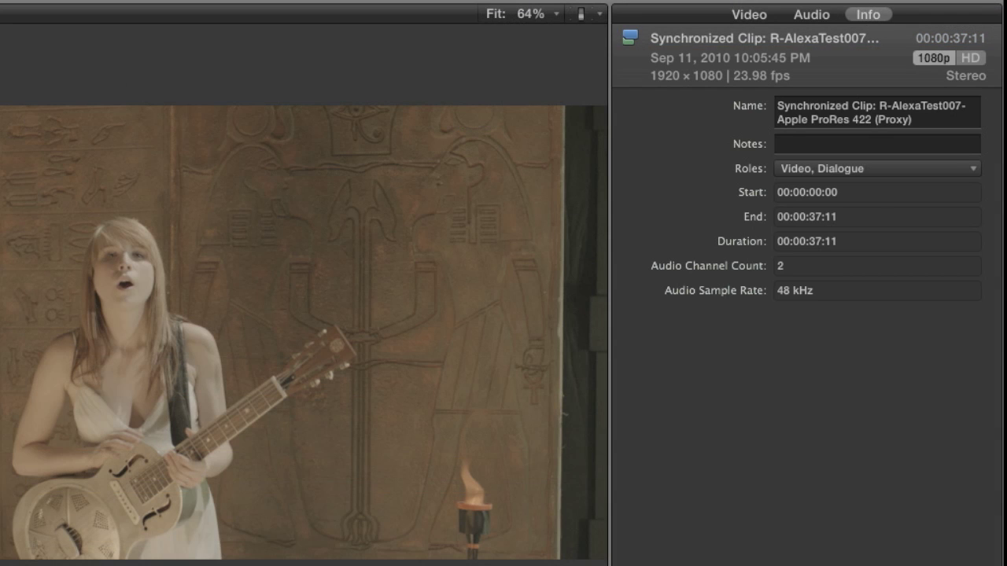
pyautogui.moveTo(922, 120); pyautogui.dragTo(731, 93)
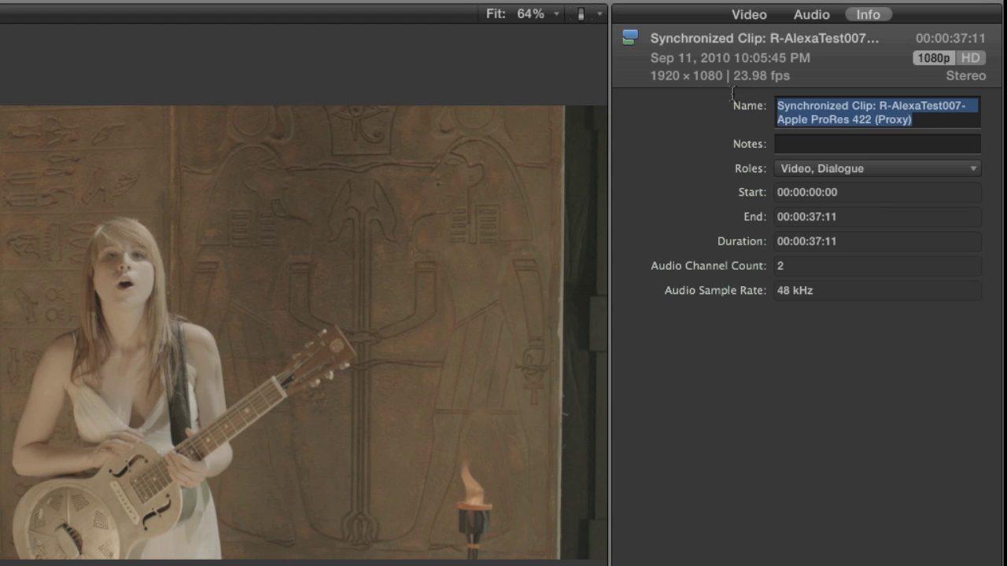
pyautogui.write('Scene 1')
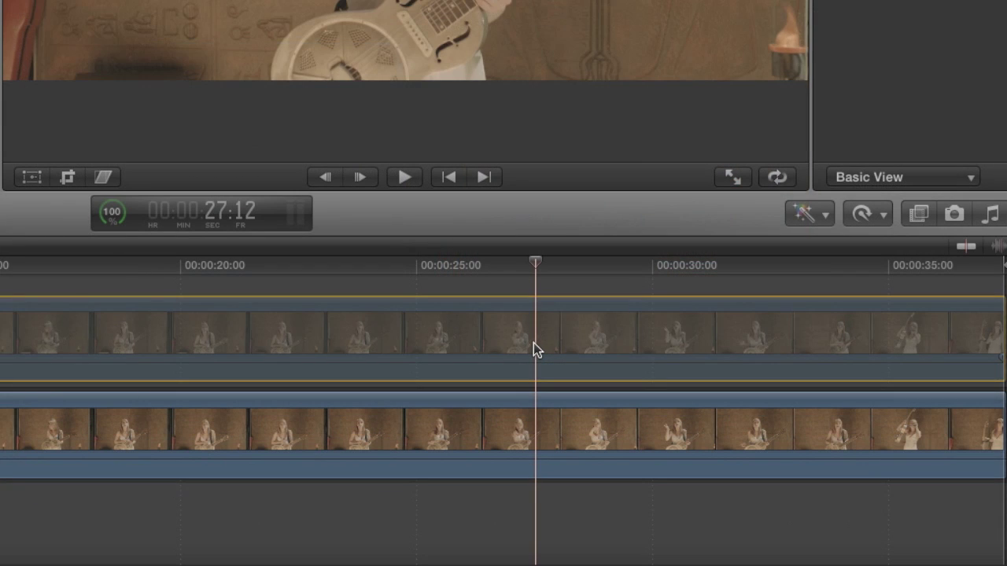
# Inside Scene 1, apply the Dashwood Left Nest effect to the L_AlexaTest007 clip and Right Nest to the R-AlexaTest007 clip.
pyautogui.click(671, 432)
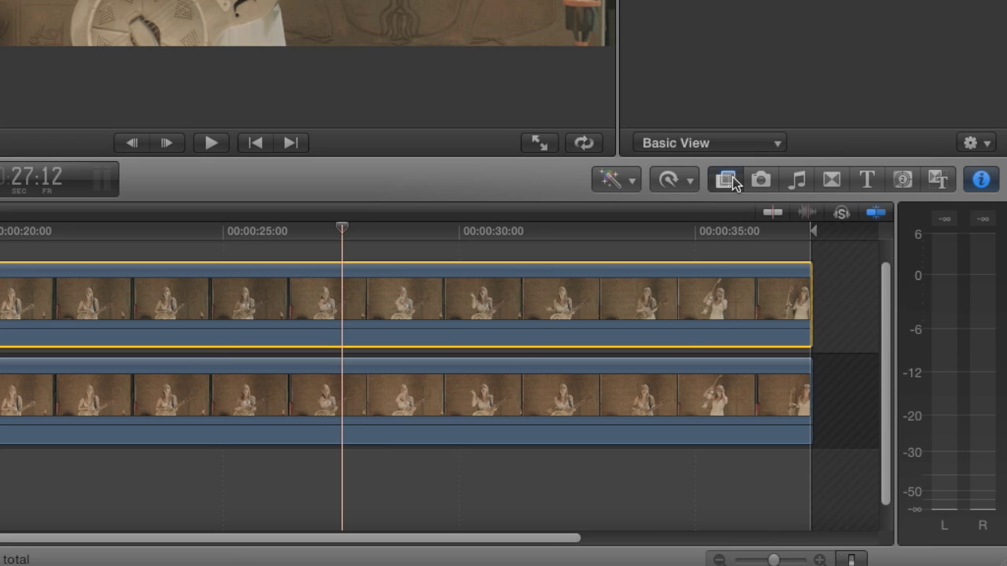
pyautogui.click(727, 180)
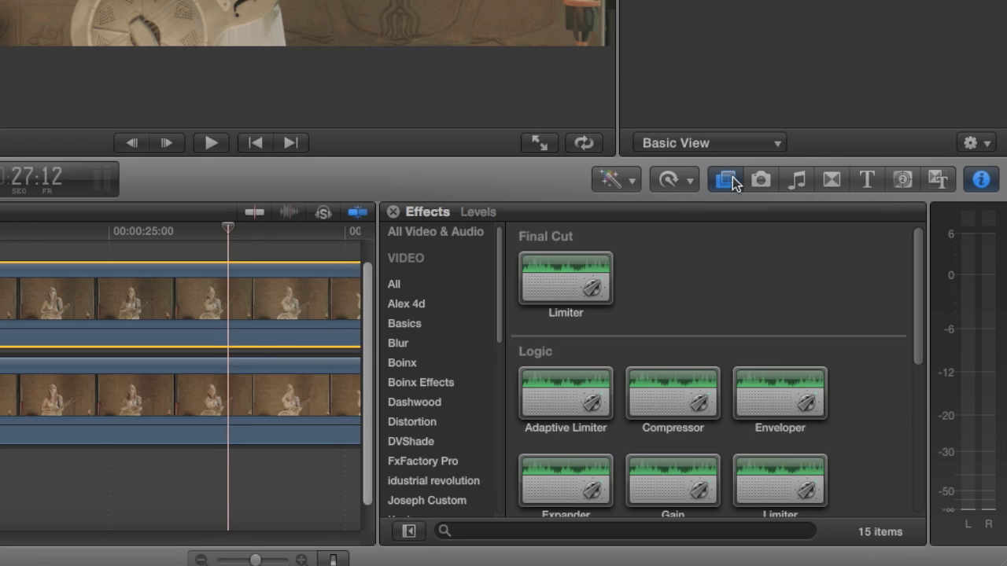
pyautogui.click(422, 405)
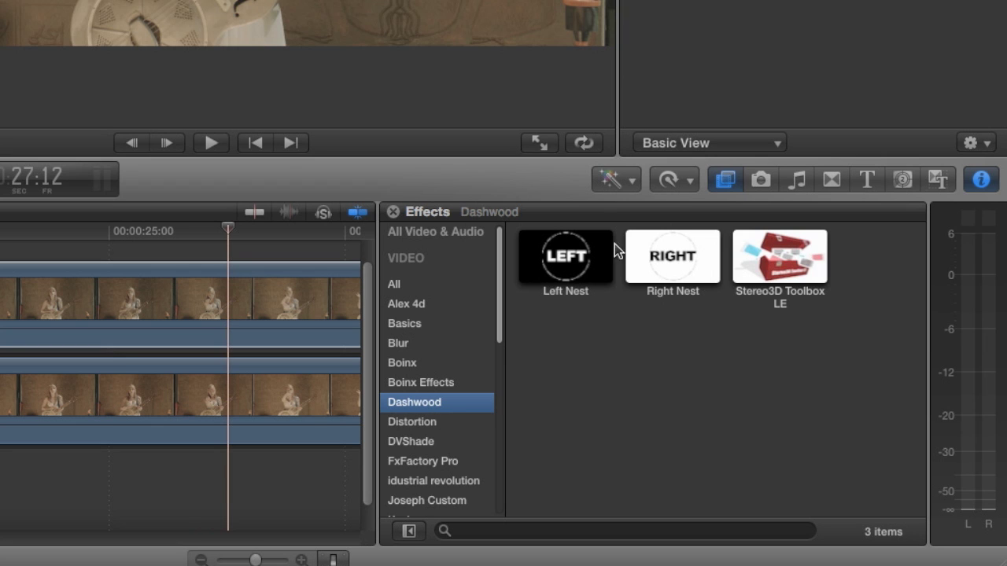
pyautogui.moveTo(615, 245); pyautogui.dragTo(0, 309)
pyautogui.moveTo(486, 431); pyautogui.dragTo(487, 433)
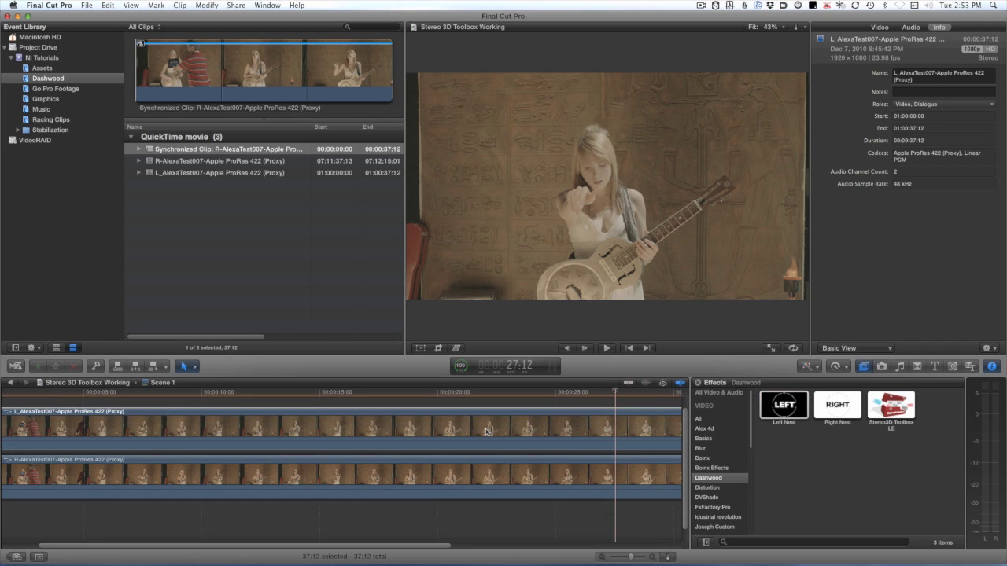
pyautogui.moveTo(837, 406); pyautogui.dragTo(463, 476)
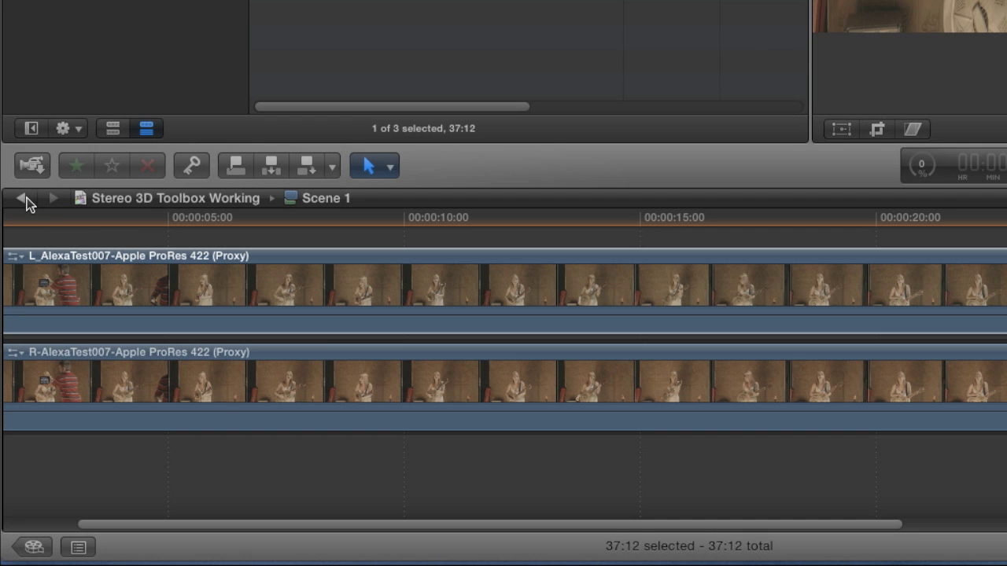
# Return to the Stereo 3D Toolbox Working project and apply the Stereo3D Toolbox LE effect to the Scene 1 clip.
pyautogui.click(26, 200)
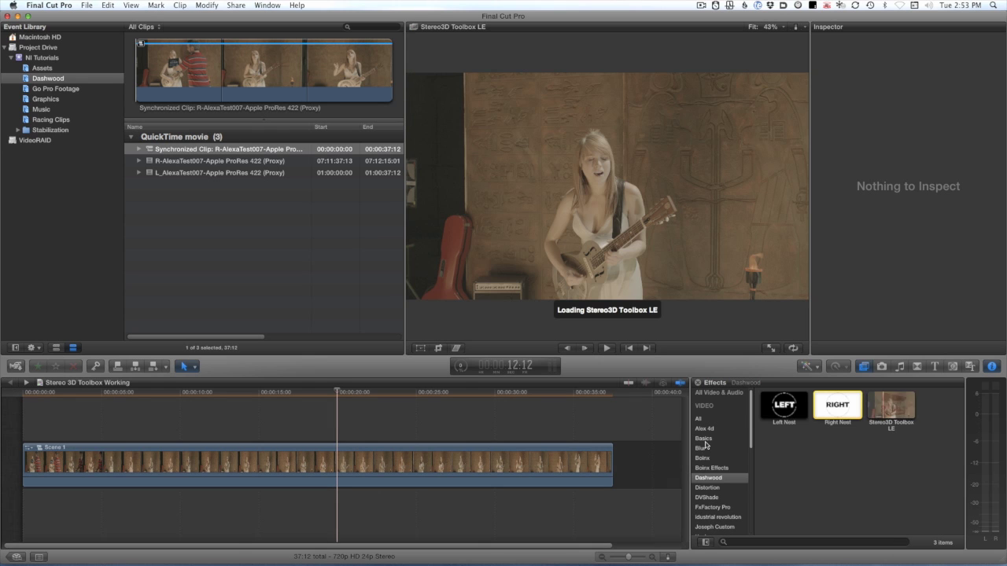
pyautogui.moveTo(892, 405); pyautogui.dragTo(425, 464)
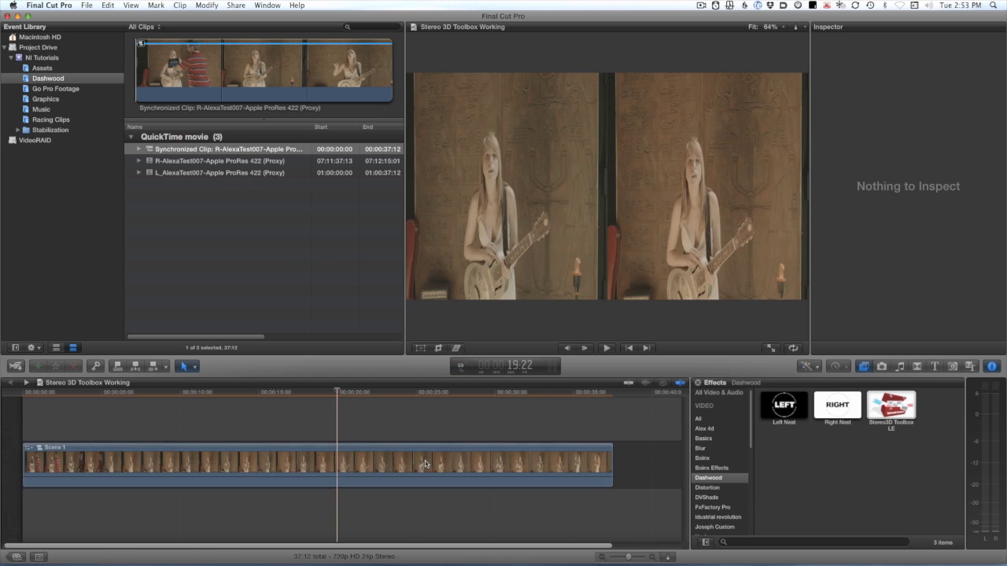
pyautogui.click(418, 463)
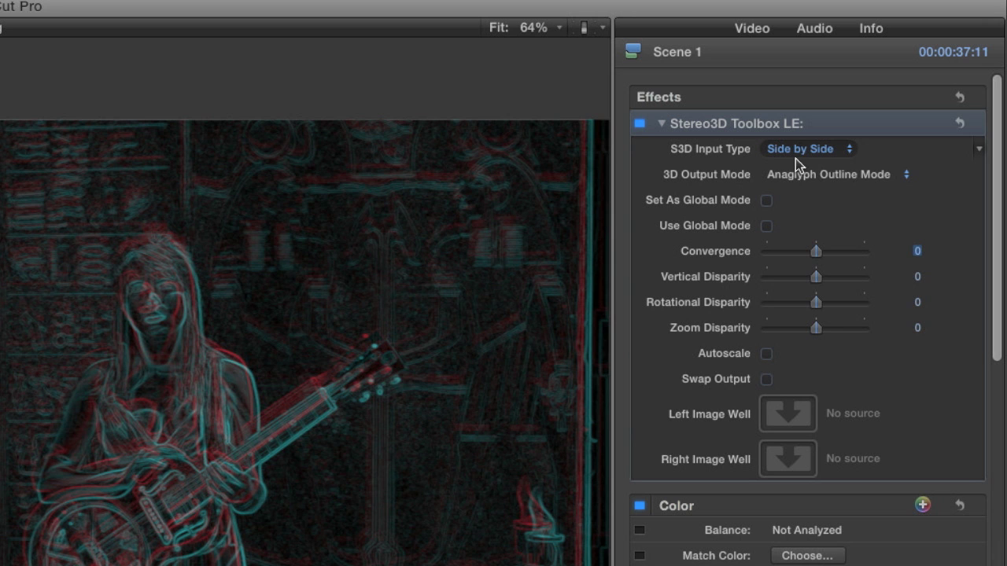
# Review the effect's S3D input types and 3D output modes, keeping Side by Side and Anaglyph Outline Mode.
pyautogui.click(825, 153)
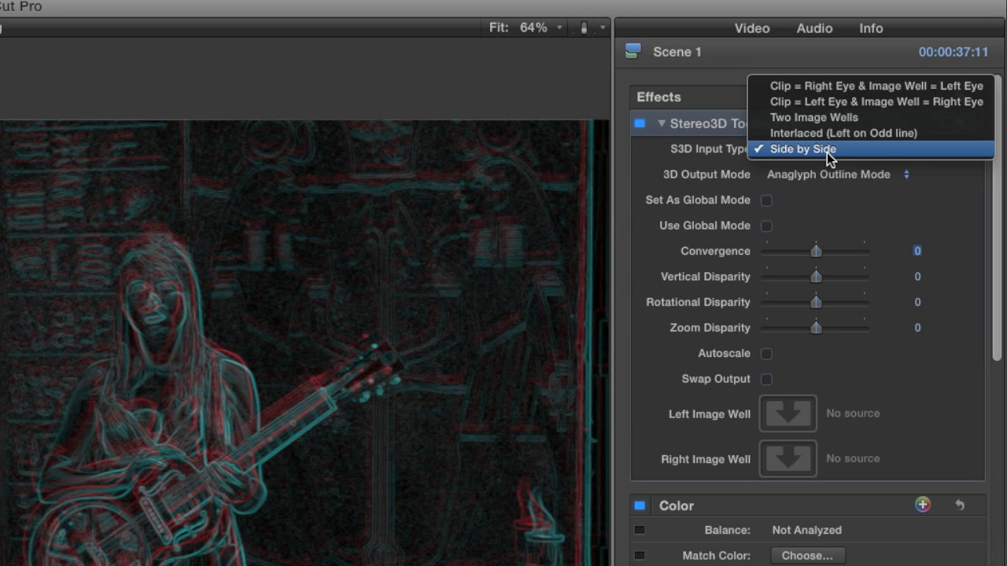
pyautogui.click(907, 150)
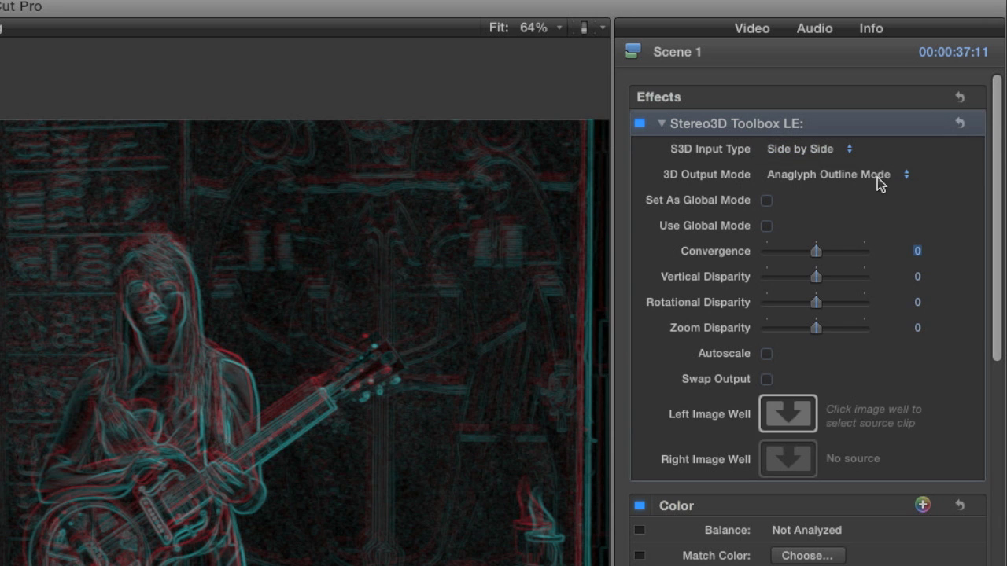
pyautogui.click(889, 176)
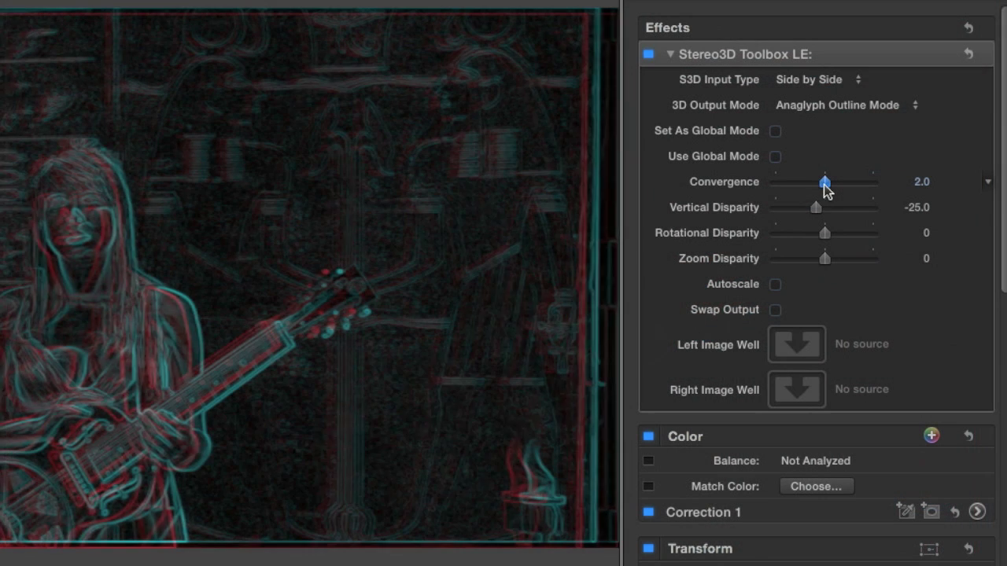
# Set Convergence to 14.0, Rotational Disparity to 0.34 and Zoom Disparity to -0.45, and enable Autoscale.
pyautogui.moveTo(823, 186); pyautogui.dragTo(829, 186)
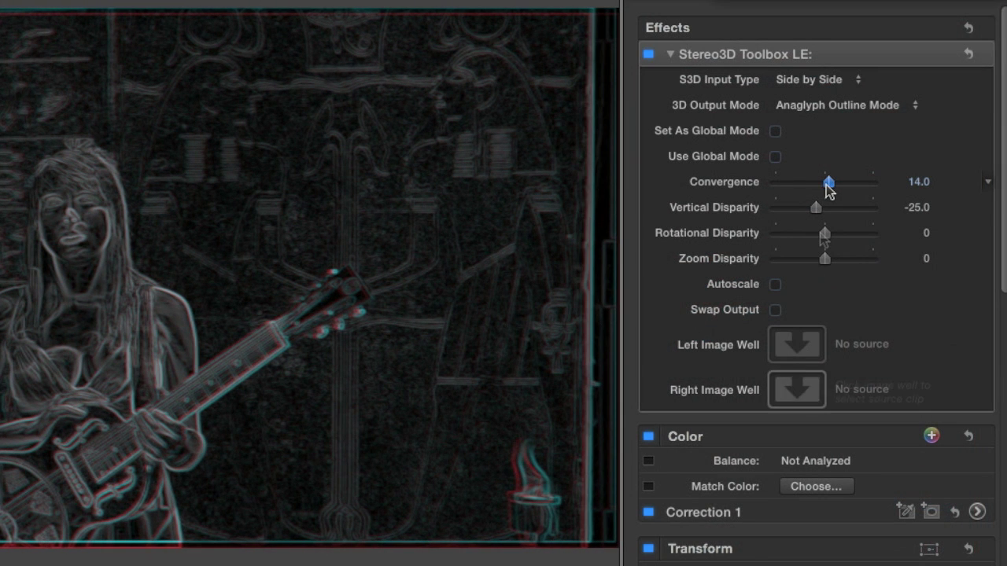
pyautogui.moveTo(827, 233)
pyautogui.mouseDown()
pyautogui.moveTo(862, 236)
pyautogui.moveTo(834, 244)
pyautogui.mouseUp()
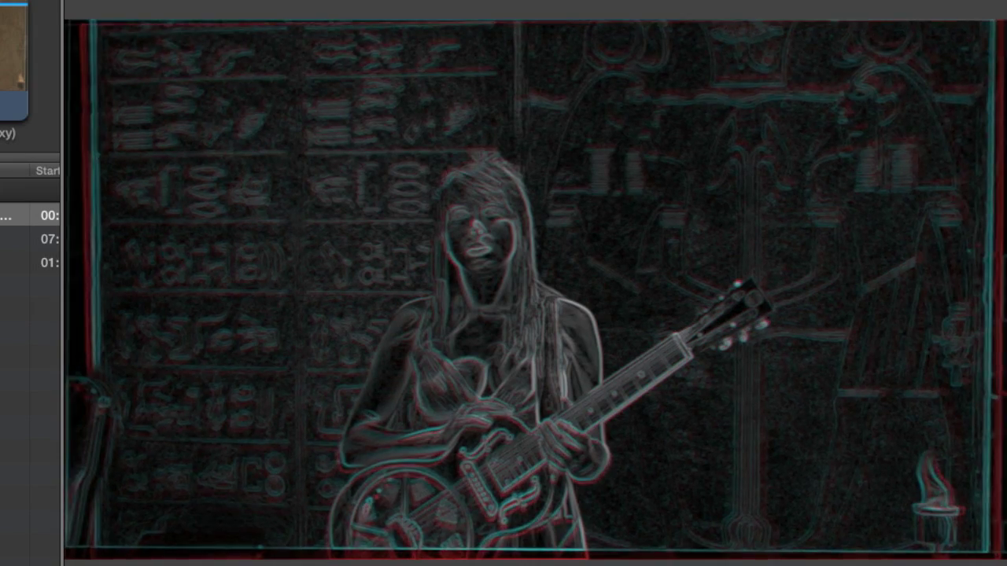
pyautogui.moveTo(987, 272); pyautogui.dragTo(1004, 271)
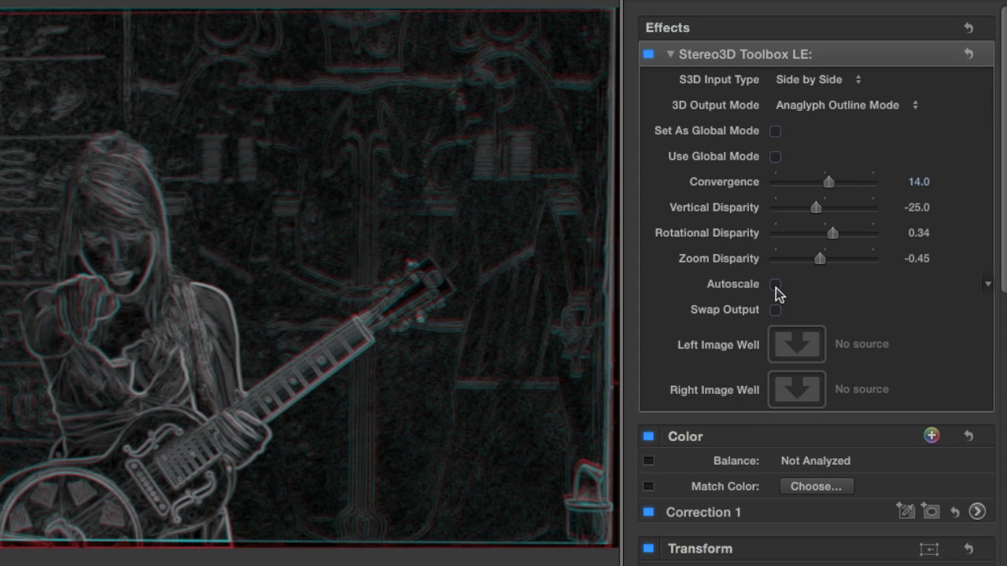
pyautogui.click(775, 285)
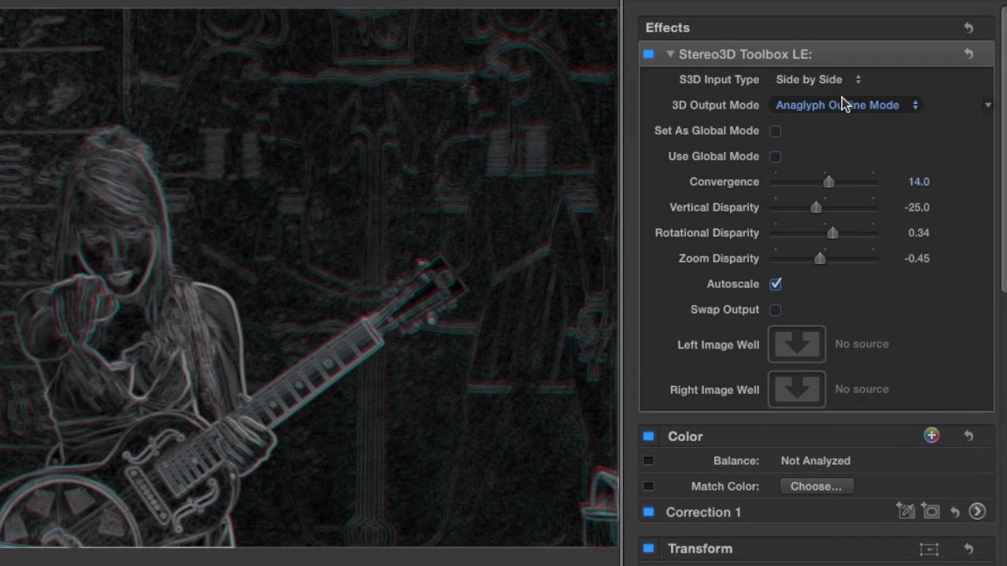
# Set the 3D output mode to Anaglyph Colour and enable both Set As Global Mode and Use Global Mode.
pyautogui.click(842, 100)
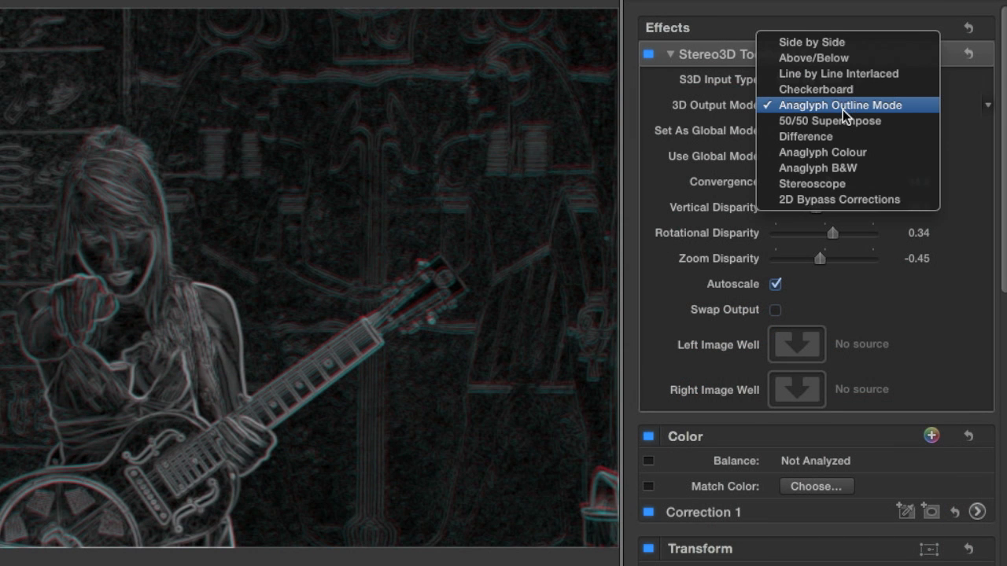
pyautogui.click(843, 120)
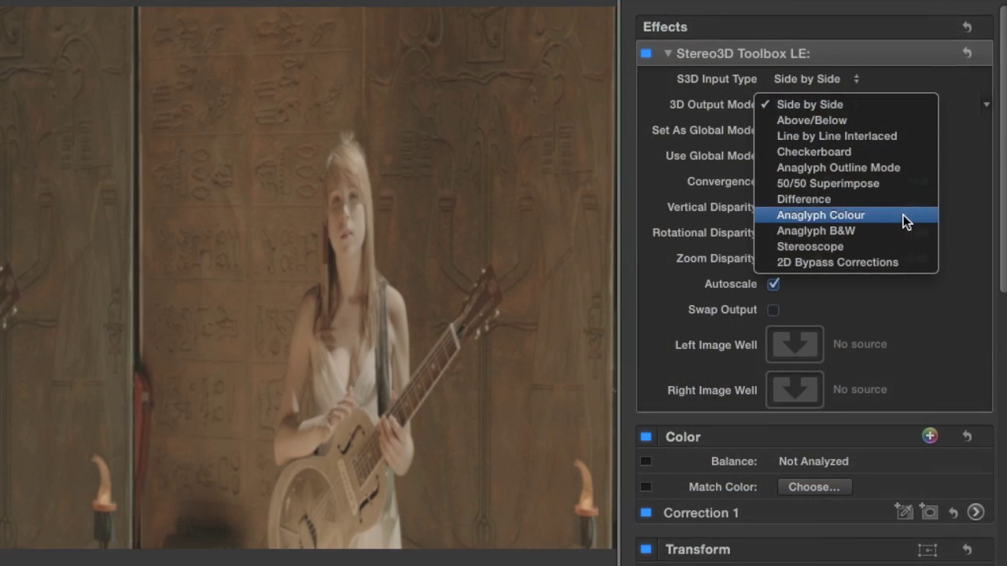
pyautogui.click(904, 216)
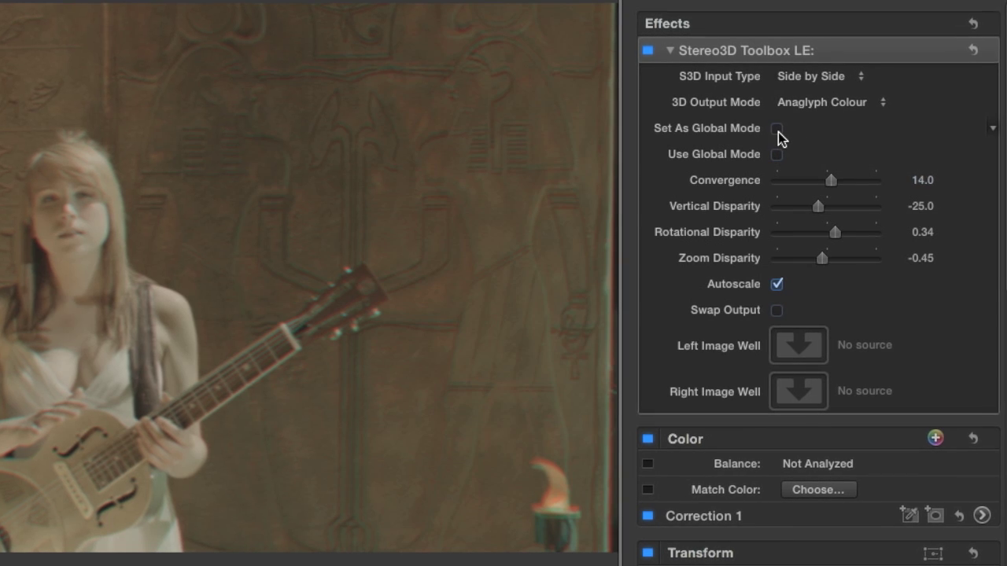
pyautogui.click(775, 131)
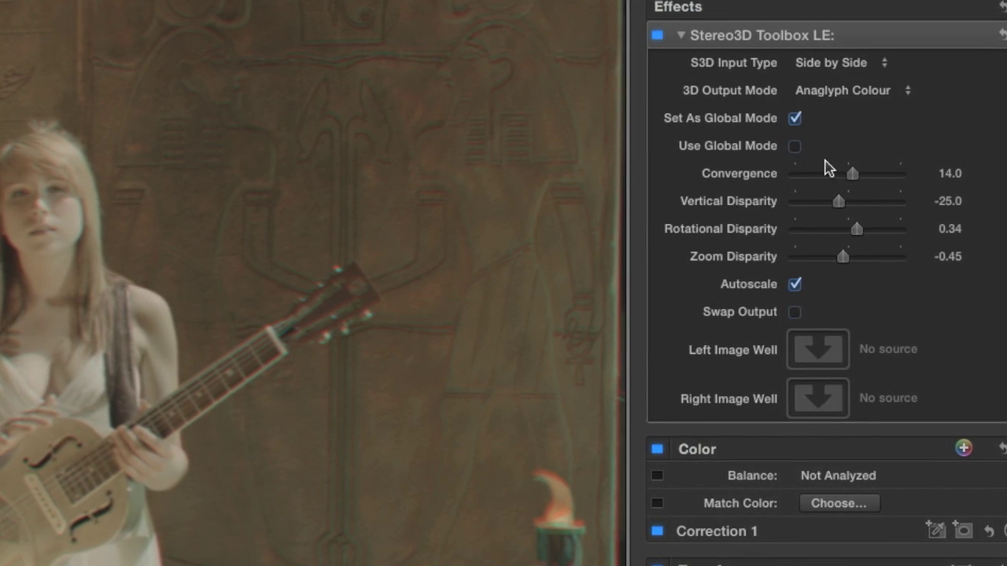
pyautogui.click(796, 145)
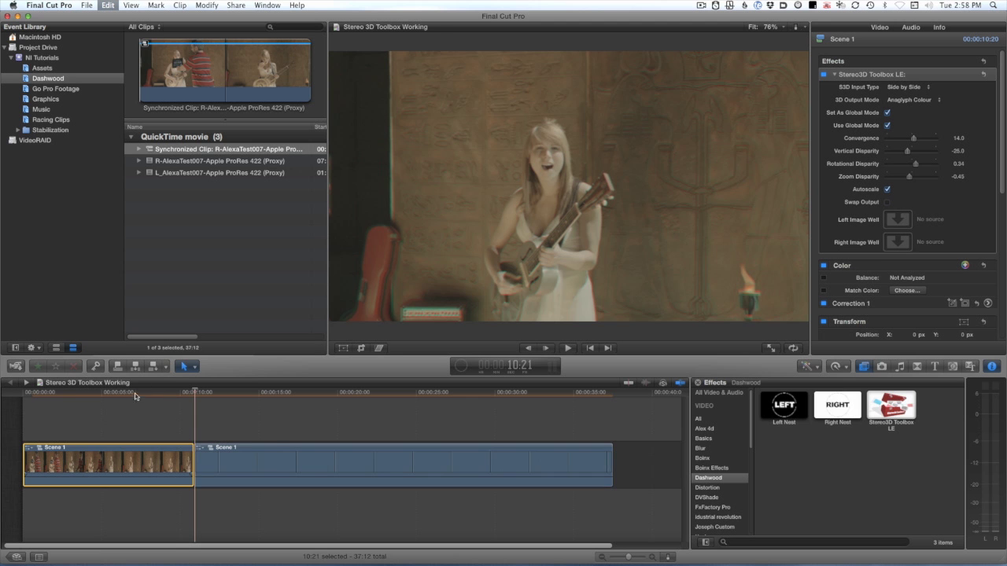
# Trim the start of the first Scene 1 clip by 05:01, up to the playhead at about 5 seconds.
pyautogui.moveTo(134, 396); pyautogui.dragTo(102, 405)
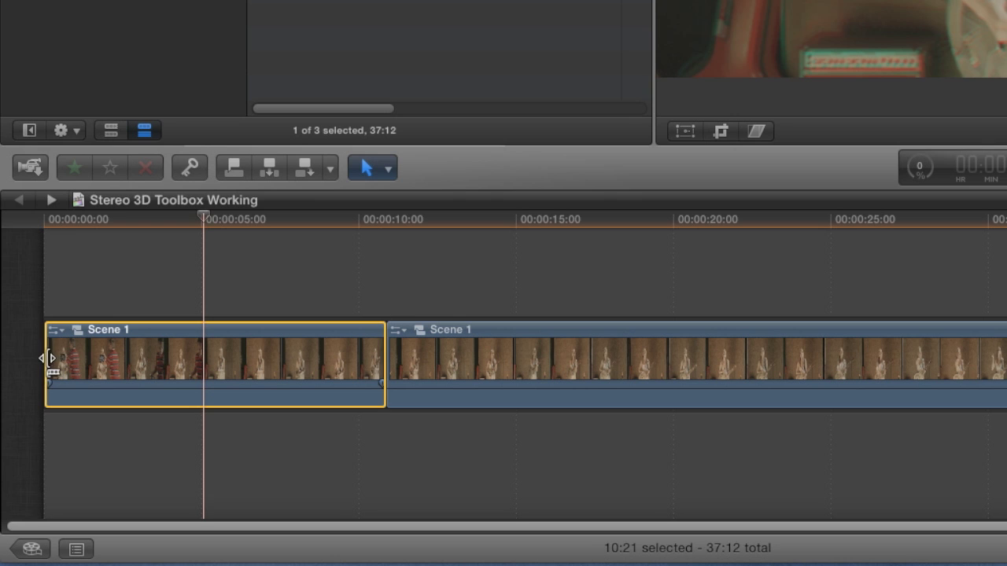
pyautogui.click(48, 359)
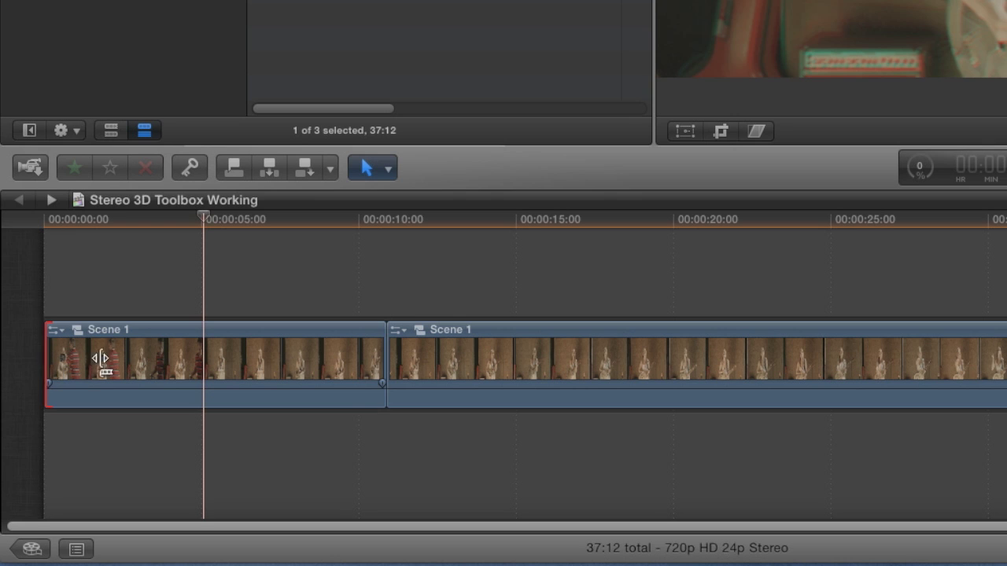
pyautogui.press('.')
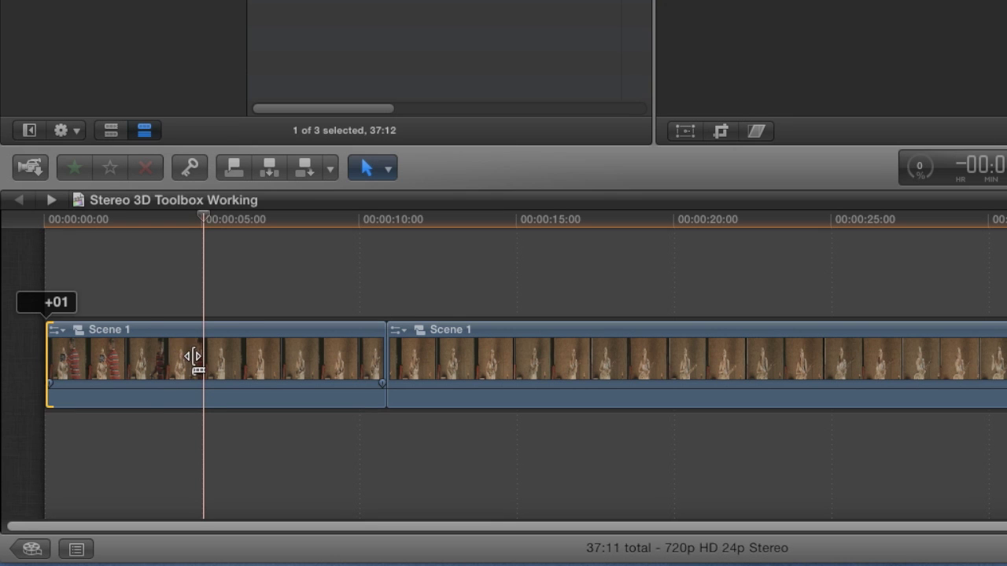
pyautogui.hotkey('alt', '[')
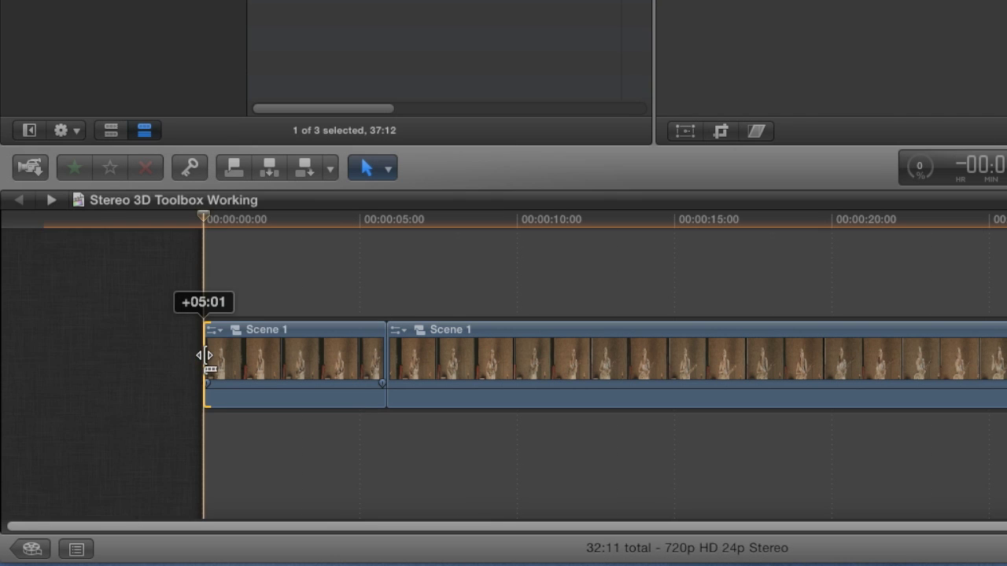
pyautogui.click(242, 220)
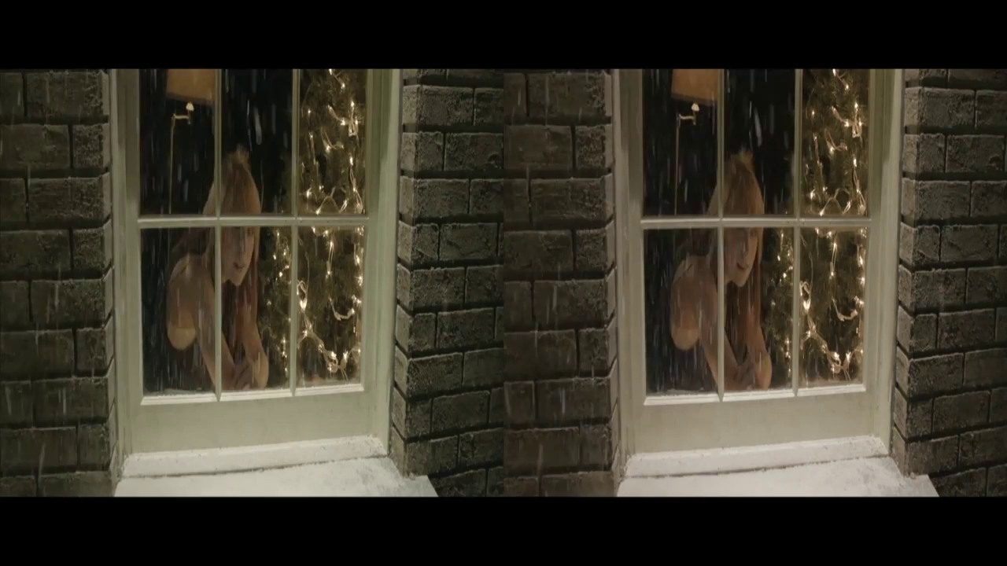